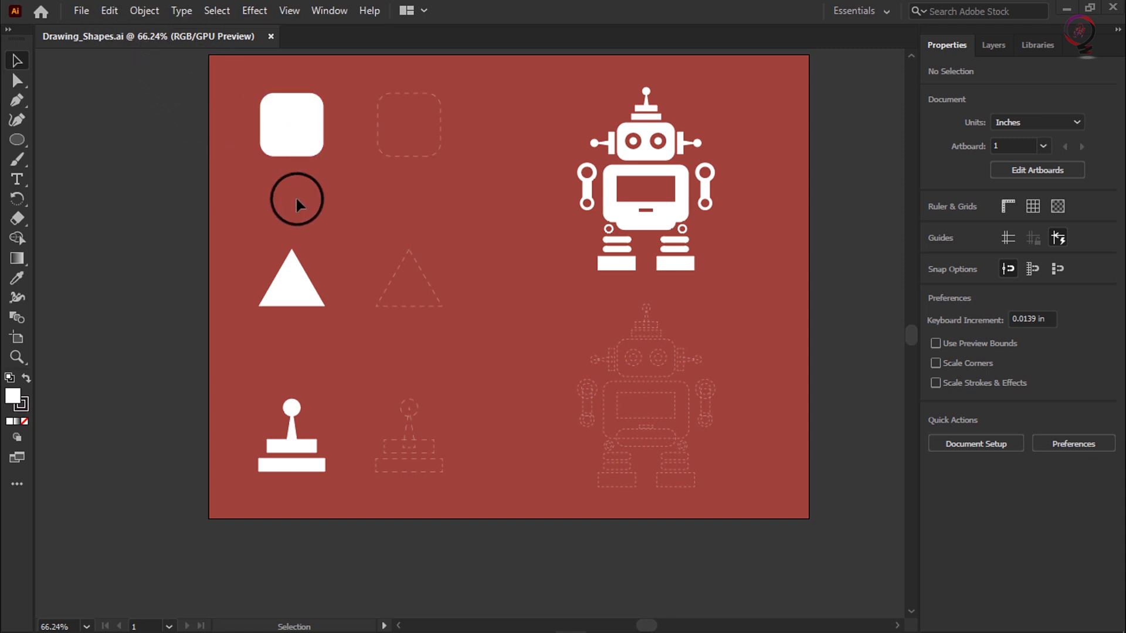
Fit the artboard in the window and select the solid white triangle with the Selection tool
{"action": "left_click", "coordinate": [287, 12]}
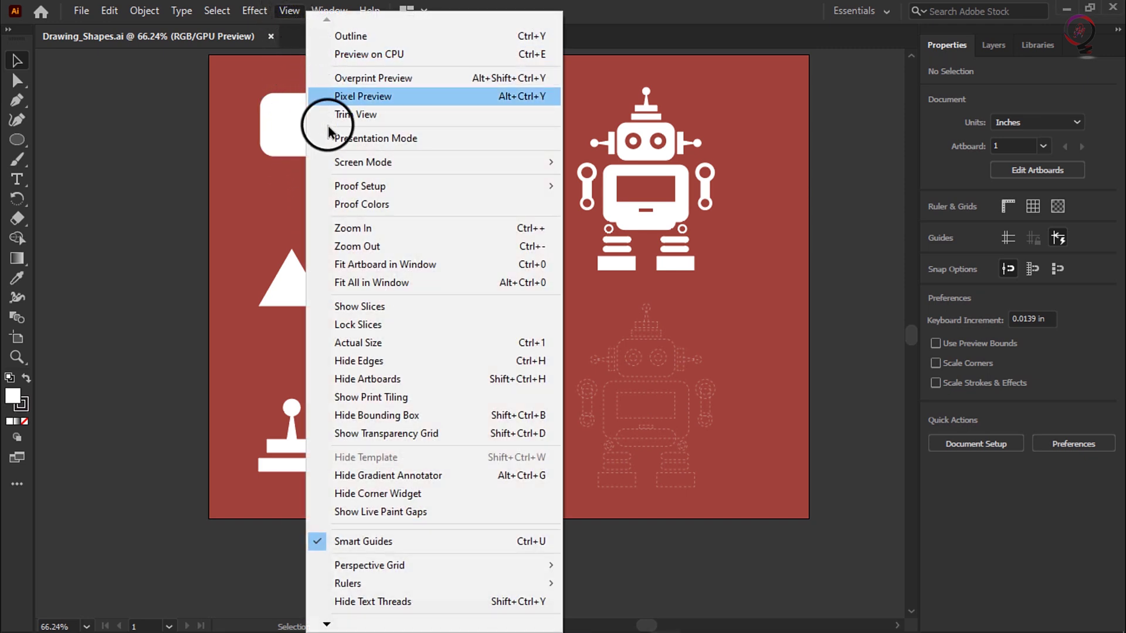
{"action": "left_click", "coordinate": [351, 265]}
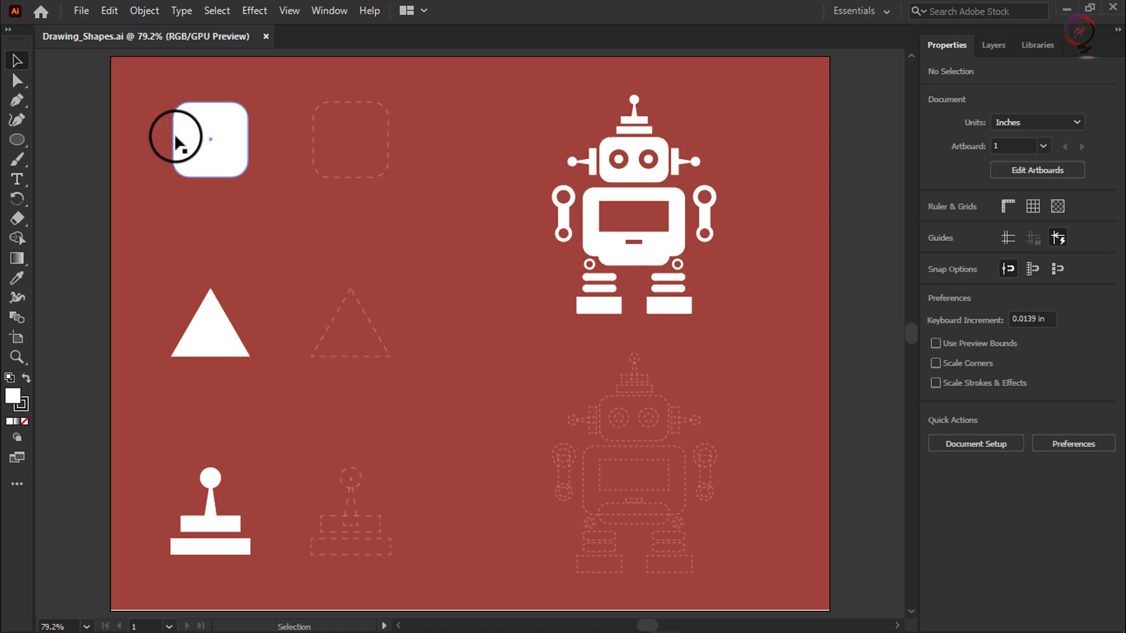
{"action": "left_click", "coordinate": [15, 63]}
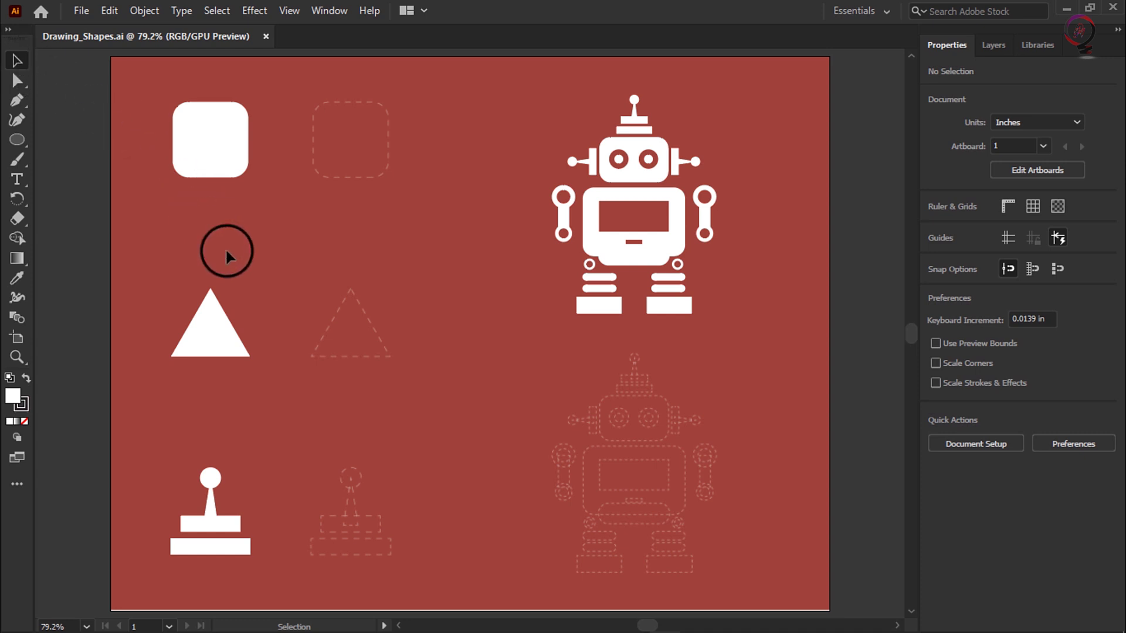
{"action": "left_click", "coordinate": [213, 340]}
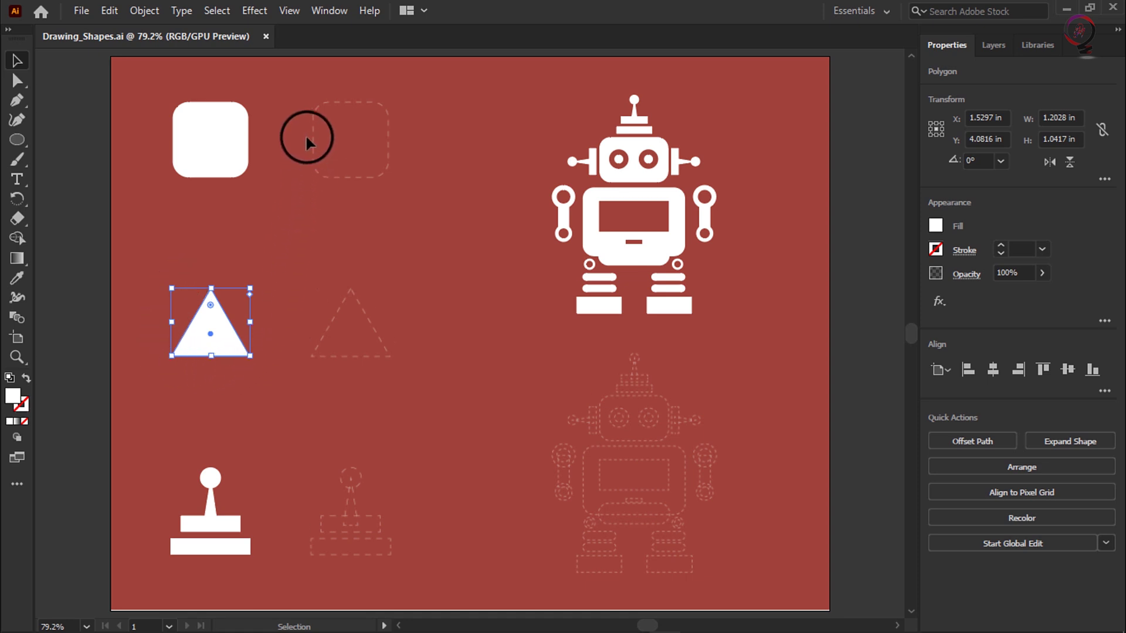
{"action": "left_click", "coordinate": [290, 12]}
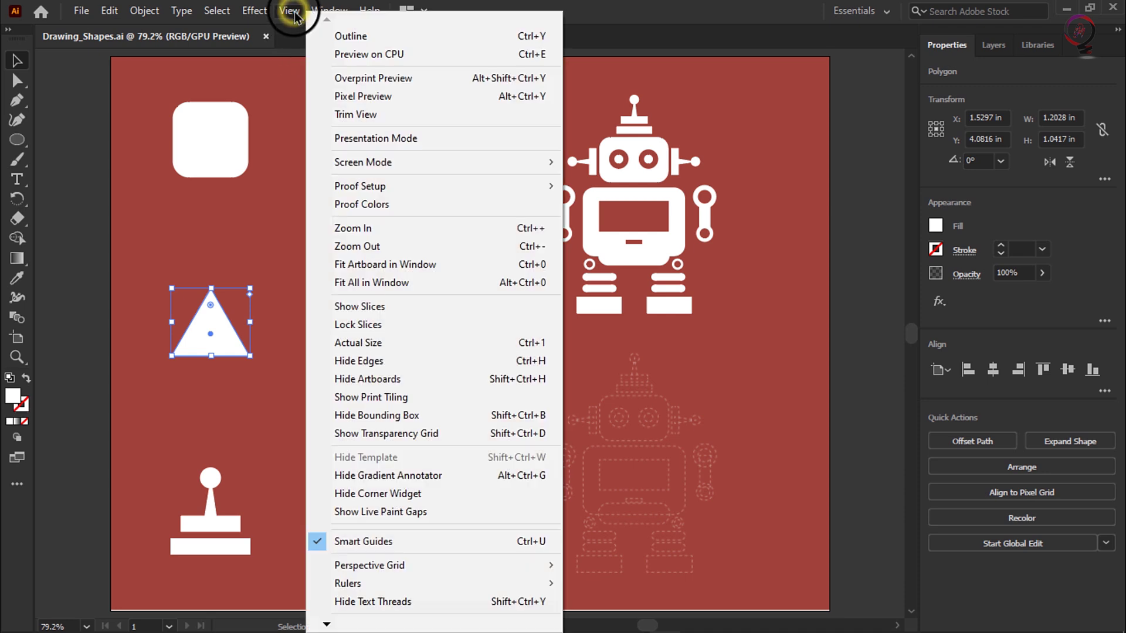
{"action": "left_click", "coordinate": [463, 423]}
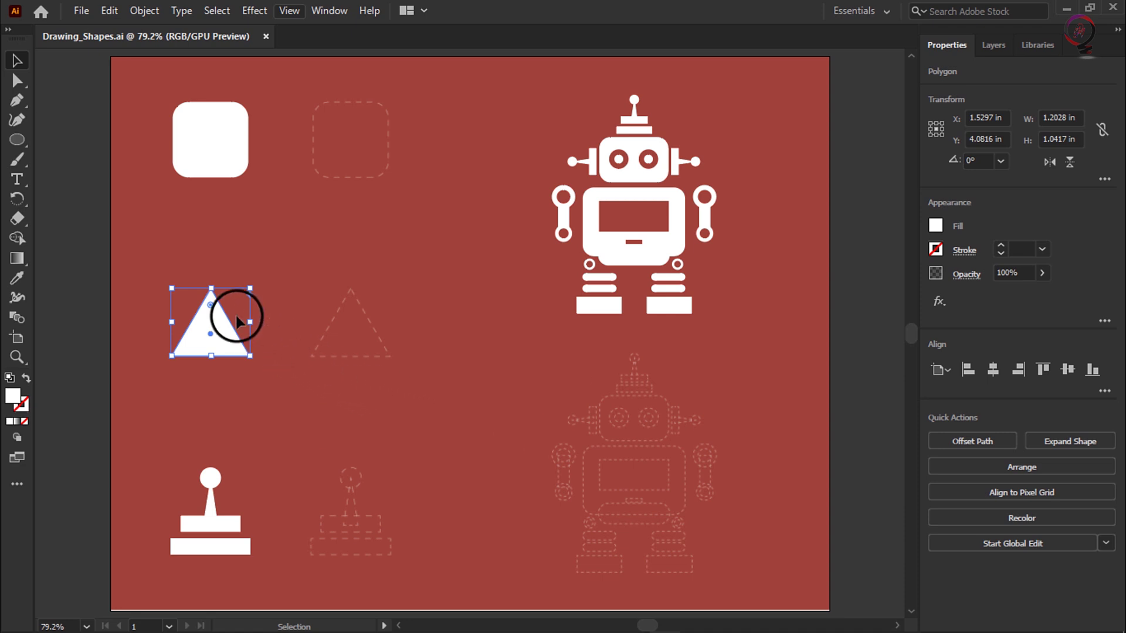
Draw a square about 1.7 in wide with the Rectangle tool over the dashed rounded-square outline
{"action": "left_click", "coordinate": [17, 141]}
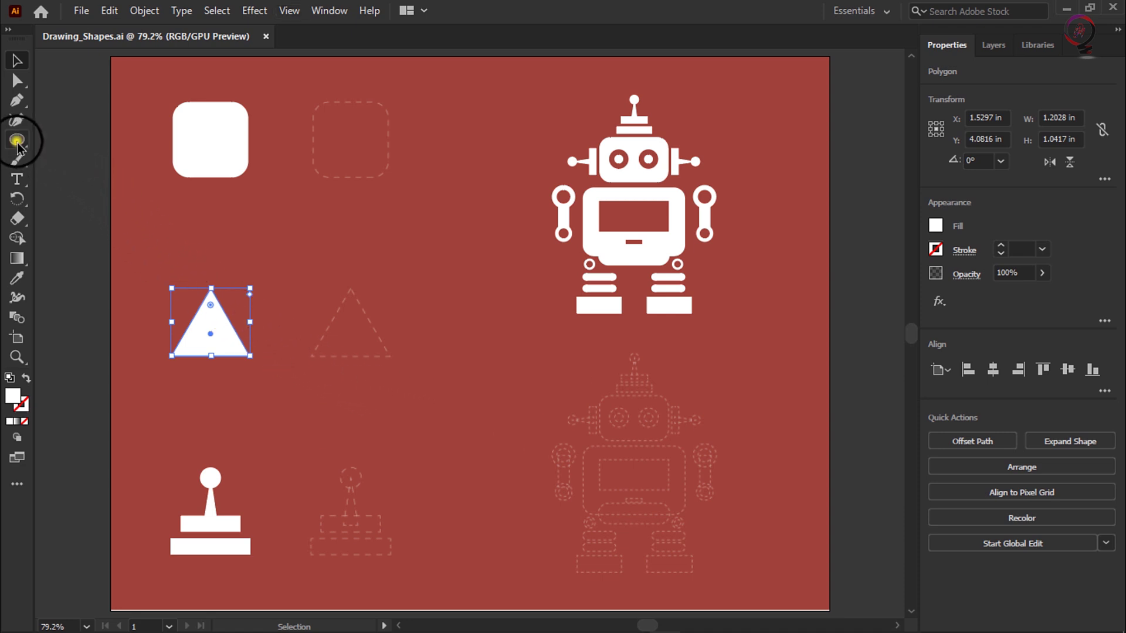
{"action": "left_click", "coordinate": [82, 141]}
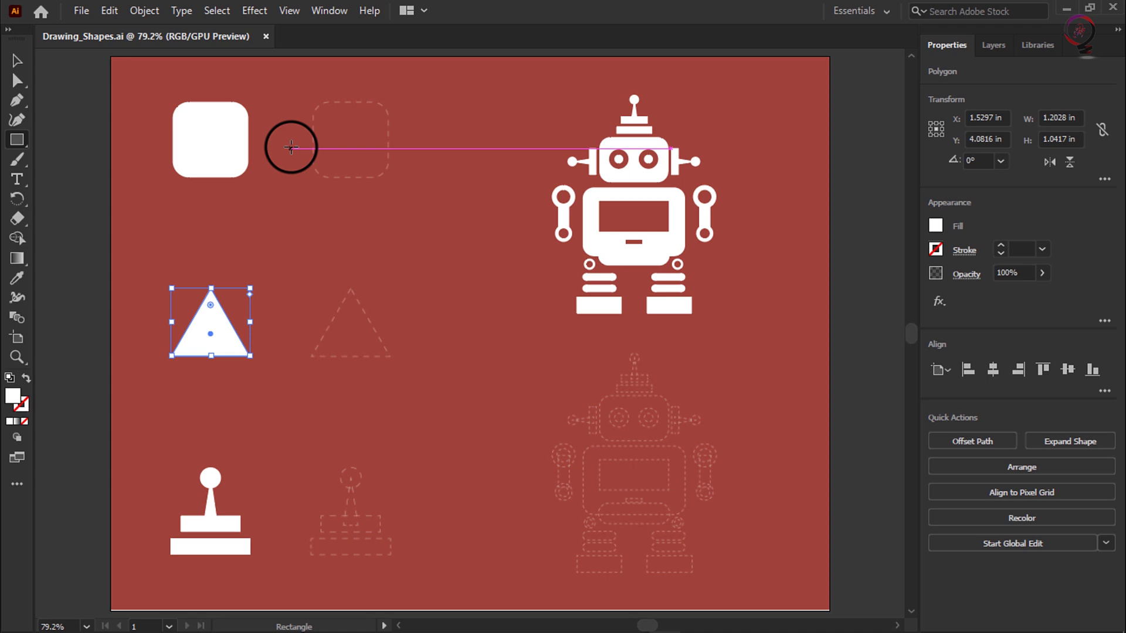
{"action": "left_click", "coordinate": [290, 12]}
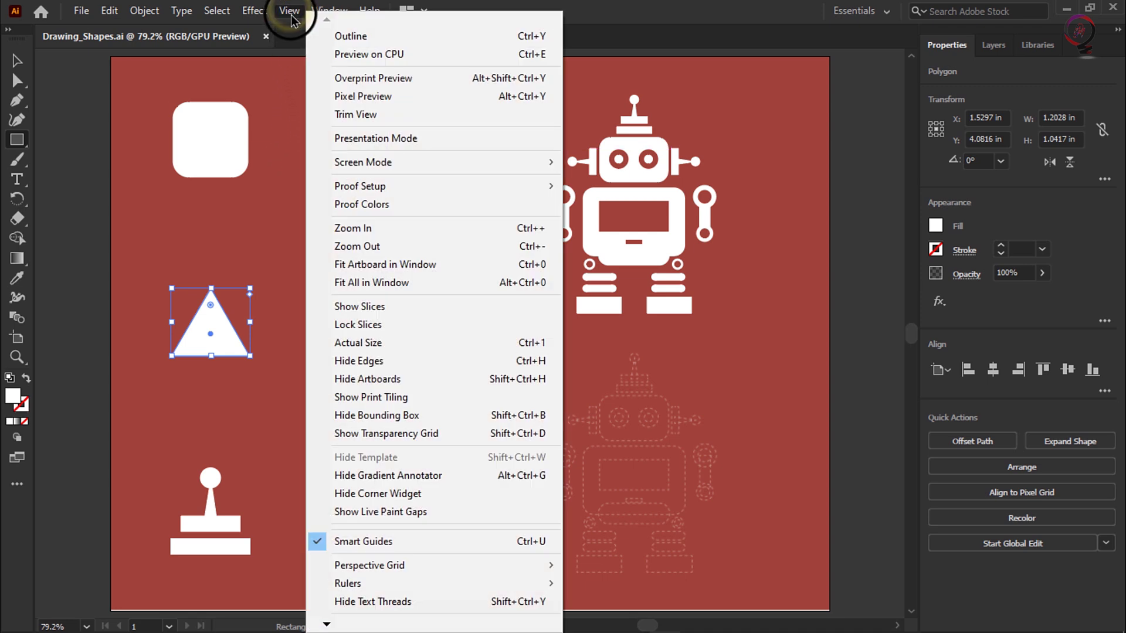
{"action": "left_click", "coordinate": [456, 545]}
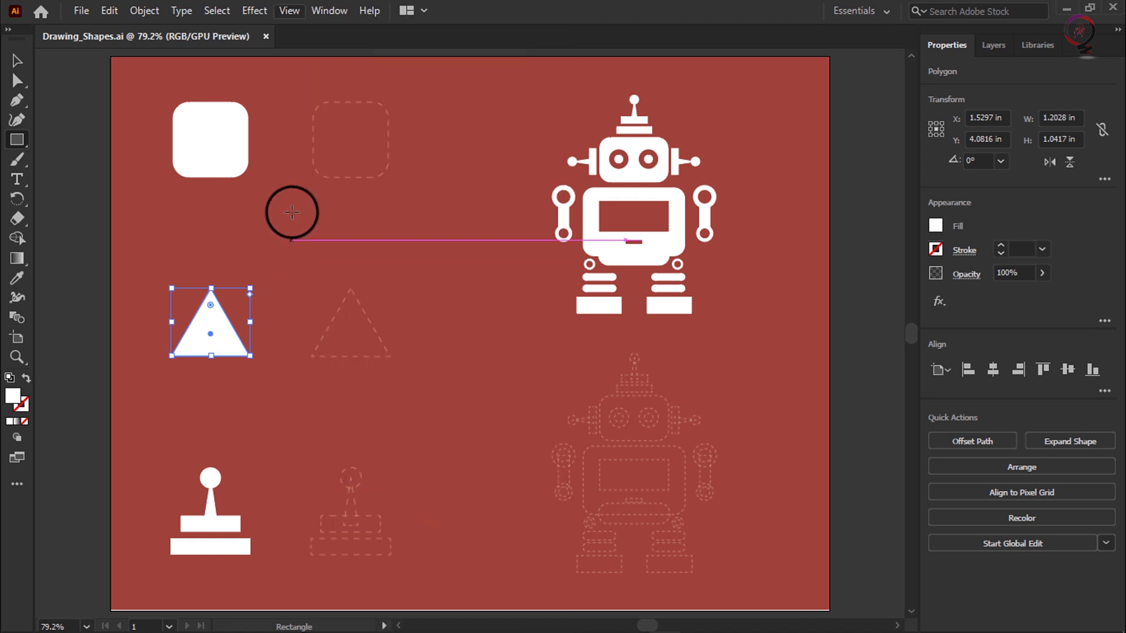
{"action": "left_click_drag", "start_coordinate": [315, 95], "coordinate": [423, 221]}
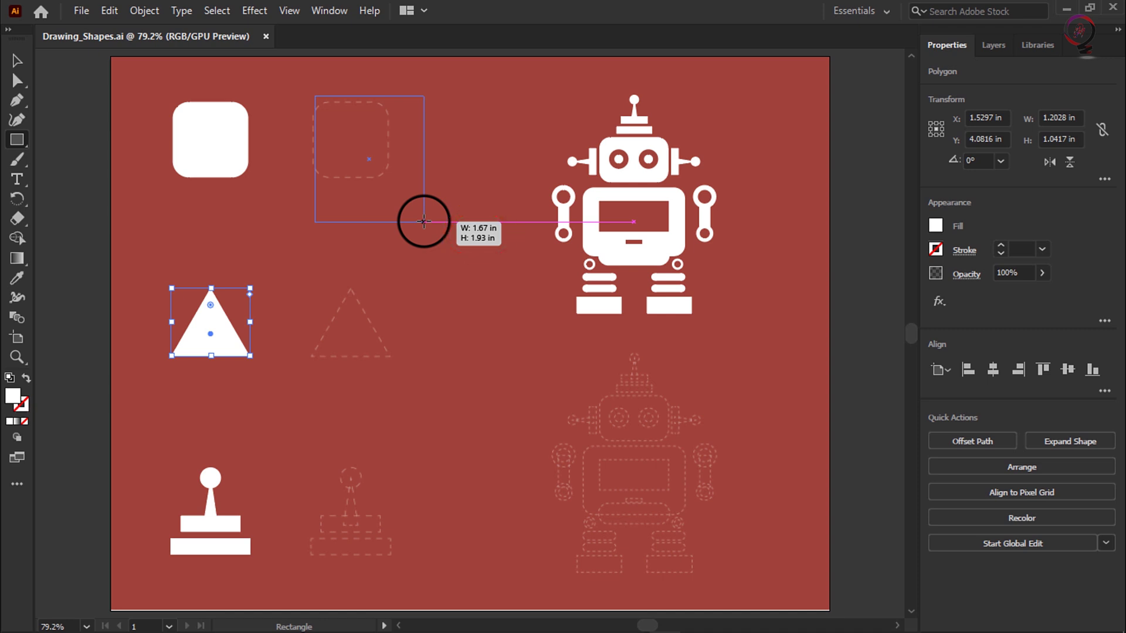
{"action": "left_click_drag", "start_coordinate": [423, 222], "coordinate": [428, 208]}
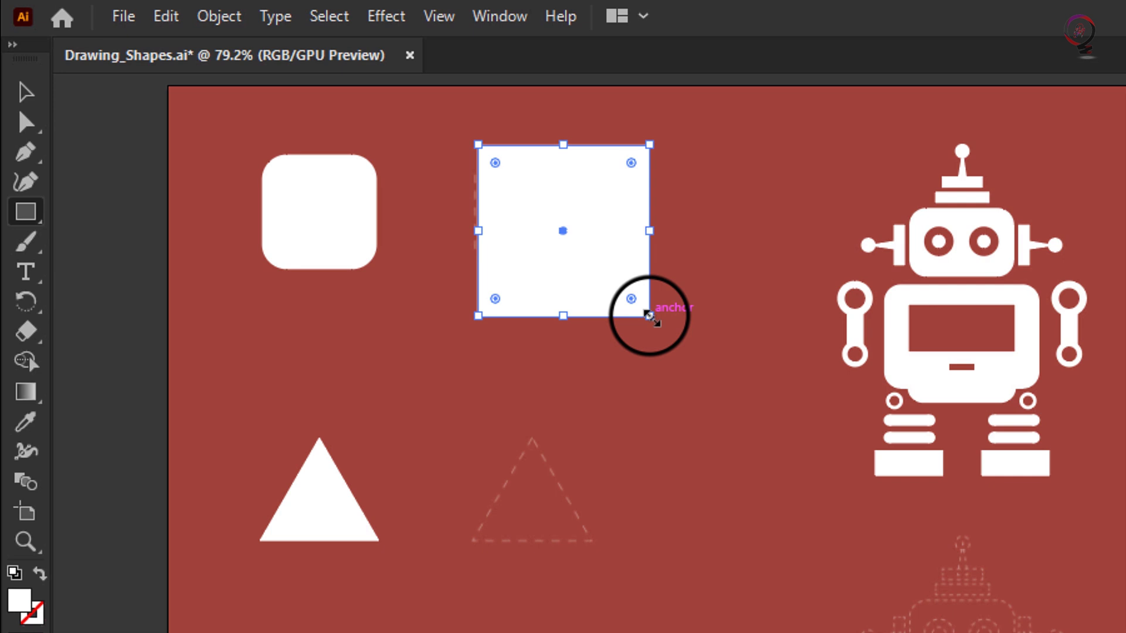
Resize the new square proportionally to 1.25 in by 1.25 in and round all its corners slightly
{"action": "left_click_drag", "start_coordinate": [650, 317], "coordinate": [601, 268]}
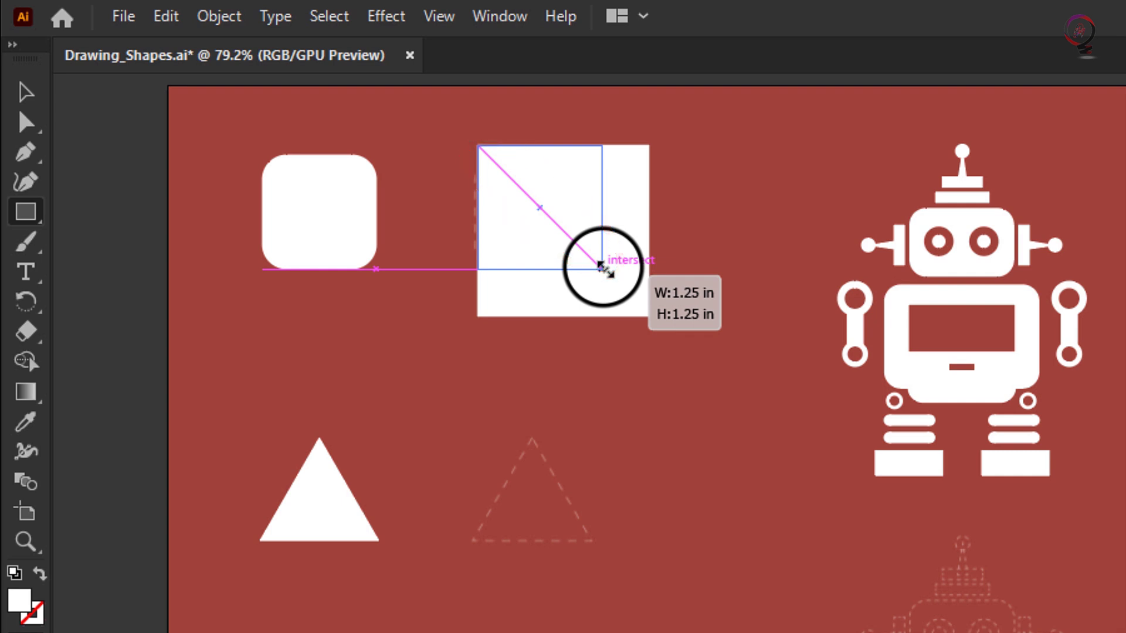
{"action": "left_click_drag", "start_coordinate": [601, 268], "coordinate": [602, 268]}
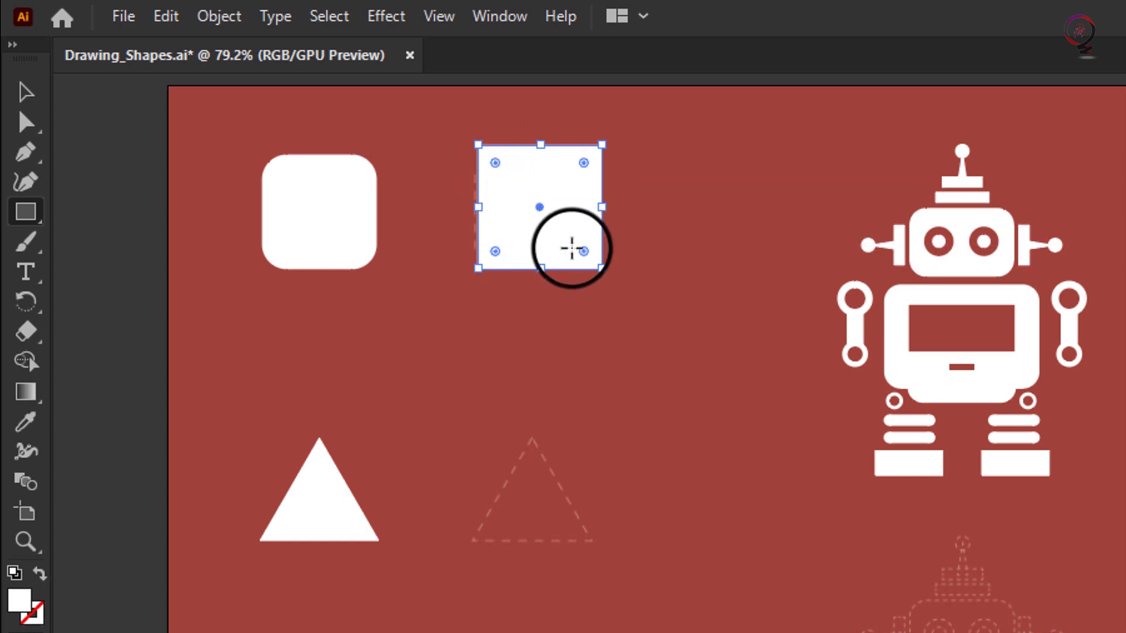
{"action": "left_click_drag", "start_coordinate": [584, 164], "coordinate": [601, 180]}
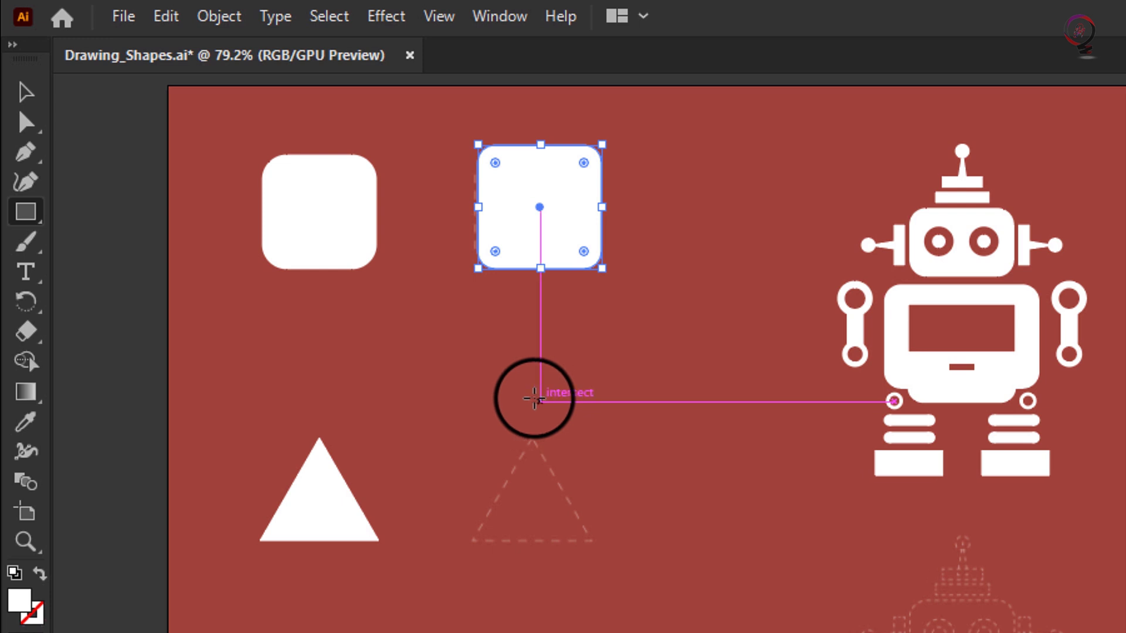
Draw a flat-based hexagon about 1.8 in wide and 1.56 in high, centred on the dashed triangle outline
{"action": "left_click", "coordinate": [26, 212]}
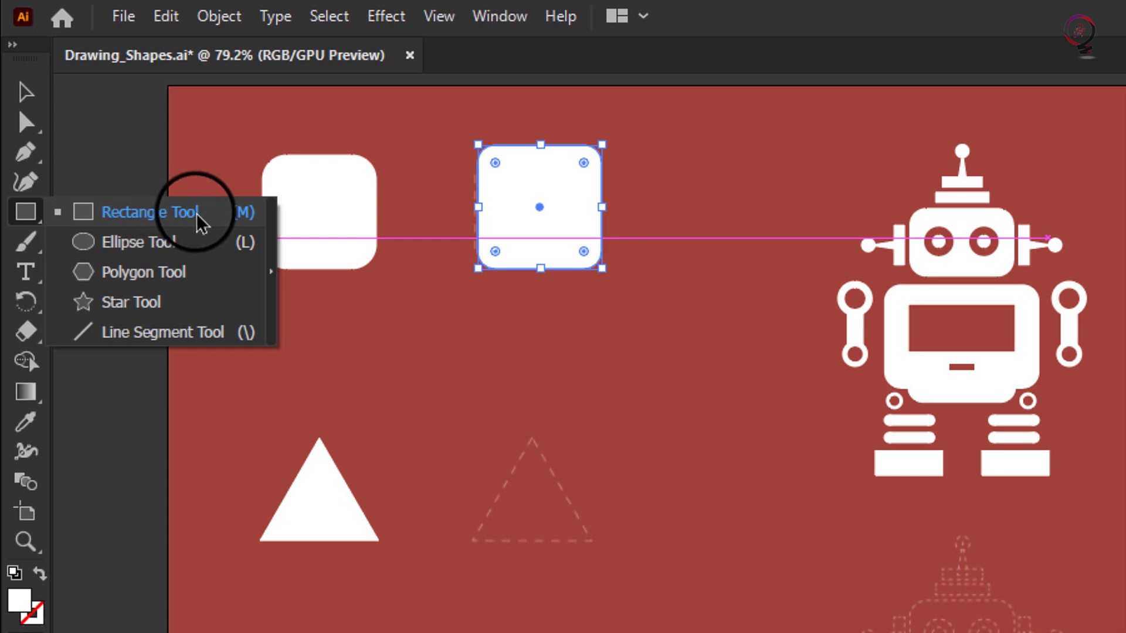
{"action": "left_click", "coordinate": [173, 272]}
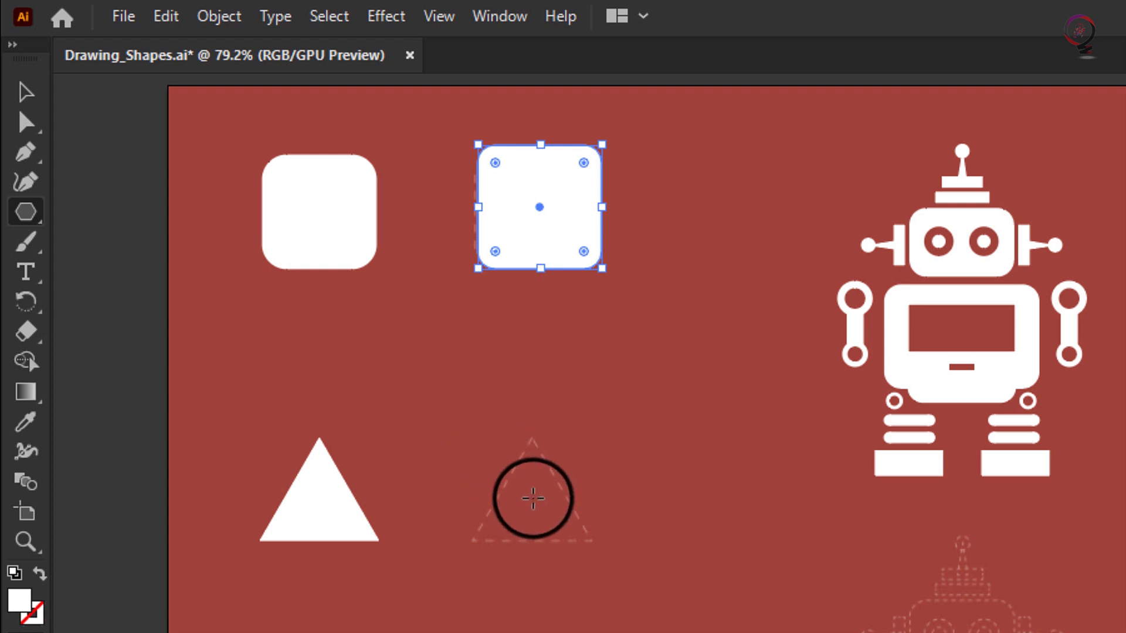
{"action": "left_click_drag", "start_coordinate": [530, 491], "coordinate": [539, 577]}
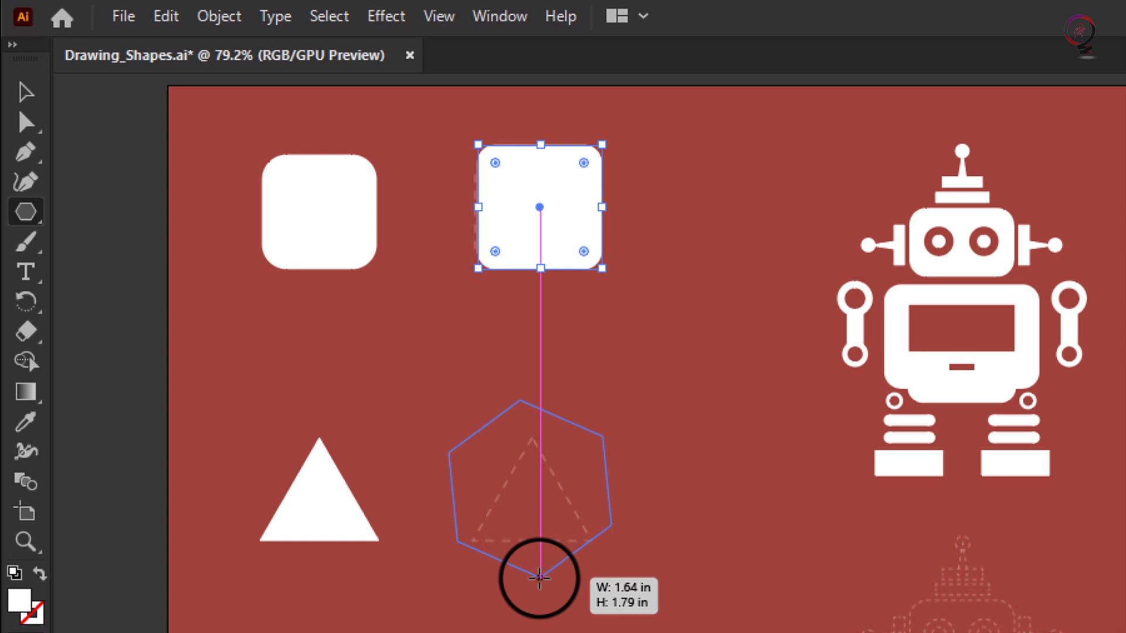
{"action": "key", "text": "shift"}
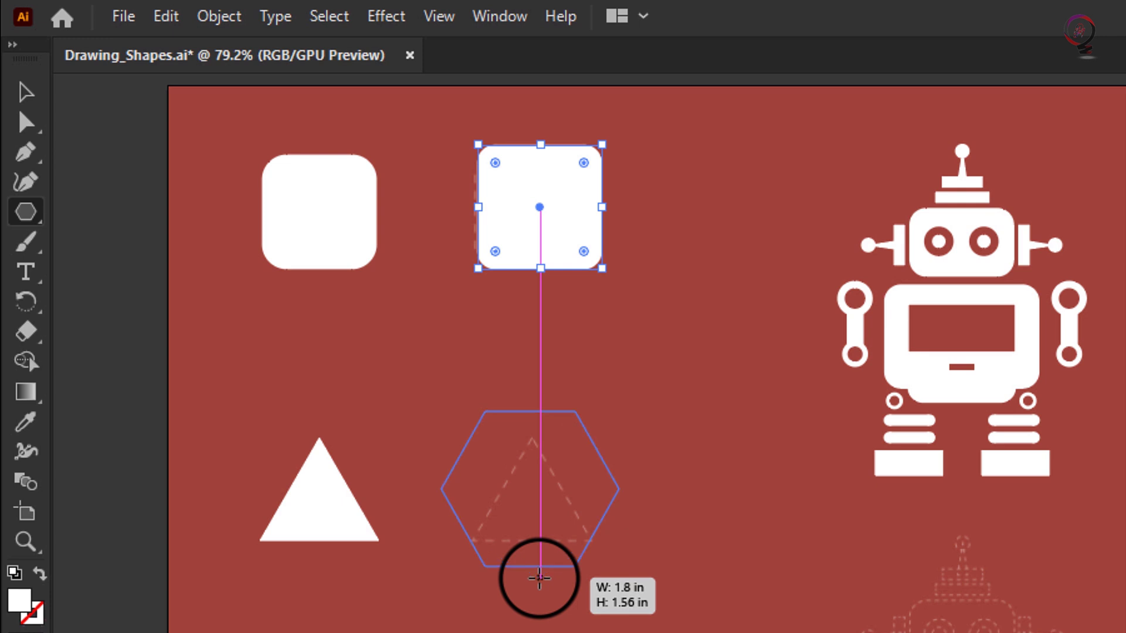
{"action": "left_click_drag", "start_coordinate": [539, 577], "coordinate": [539, 577]}
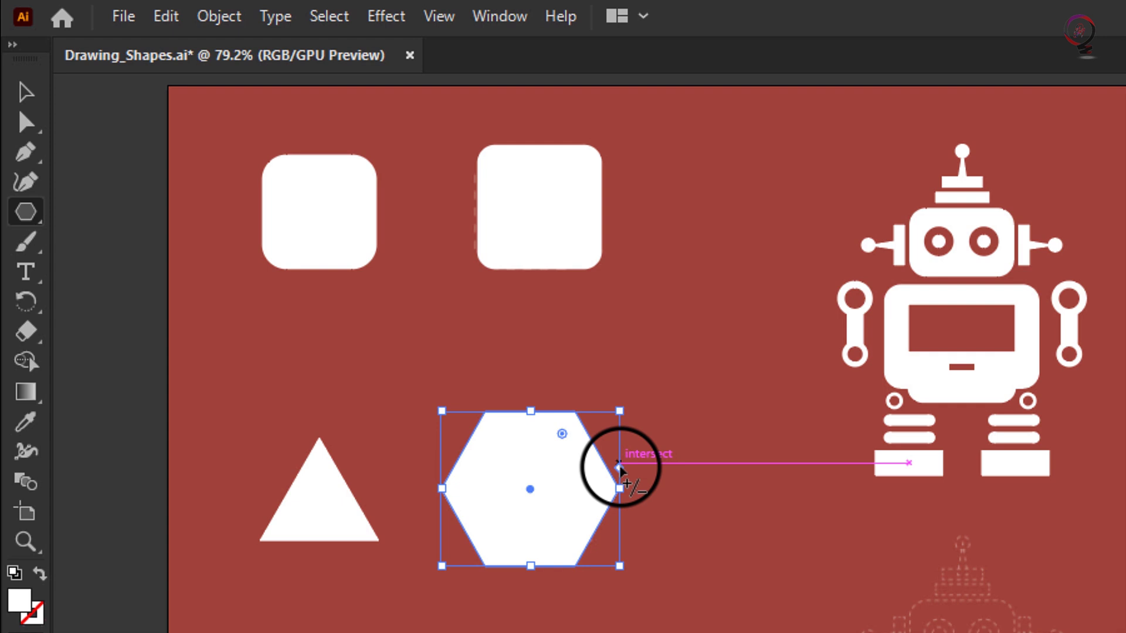
Reduce the hexagon to three sides and move the resulting triangle down onto the dashed outline's base
{"action": "left_click_drag", "start_coordinate": [620, 467], "coordinate": [623, 440]}
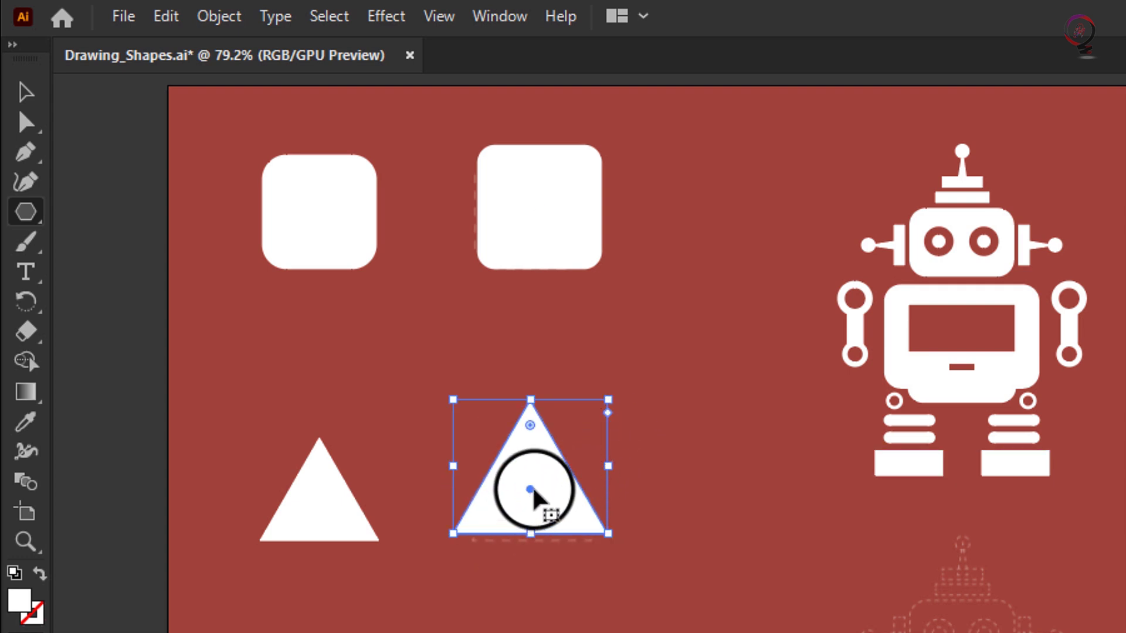
{"action": "left_click_drag", "start_coordinate": [530, 489], "coordinate": [531, 500]}
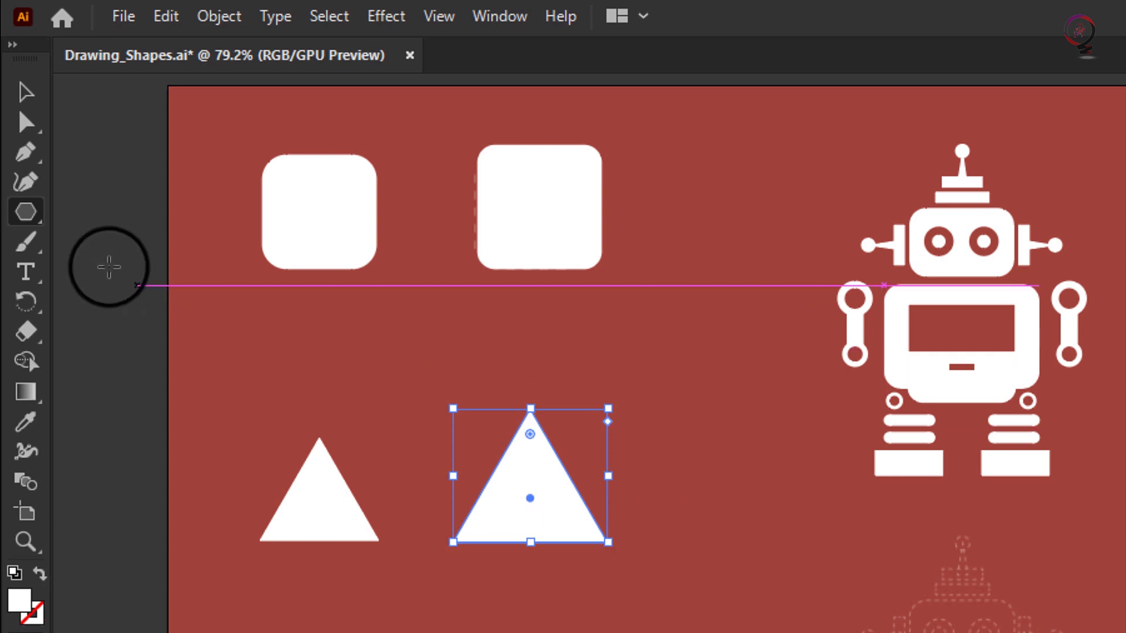
Draw a circle about 0.43 in across with the Ellipse tool at the top of the dashed joystick outline
{"action": "left_click", "coordinate": [29, 213]}
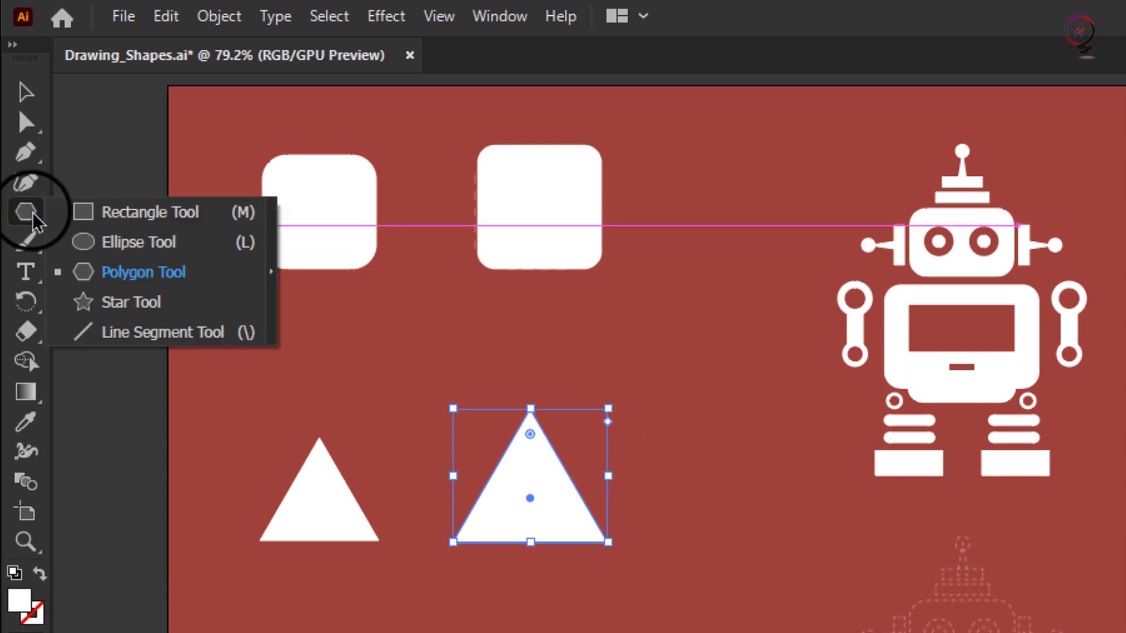
{"action": "left_click", "coordinate": [170, 245]}
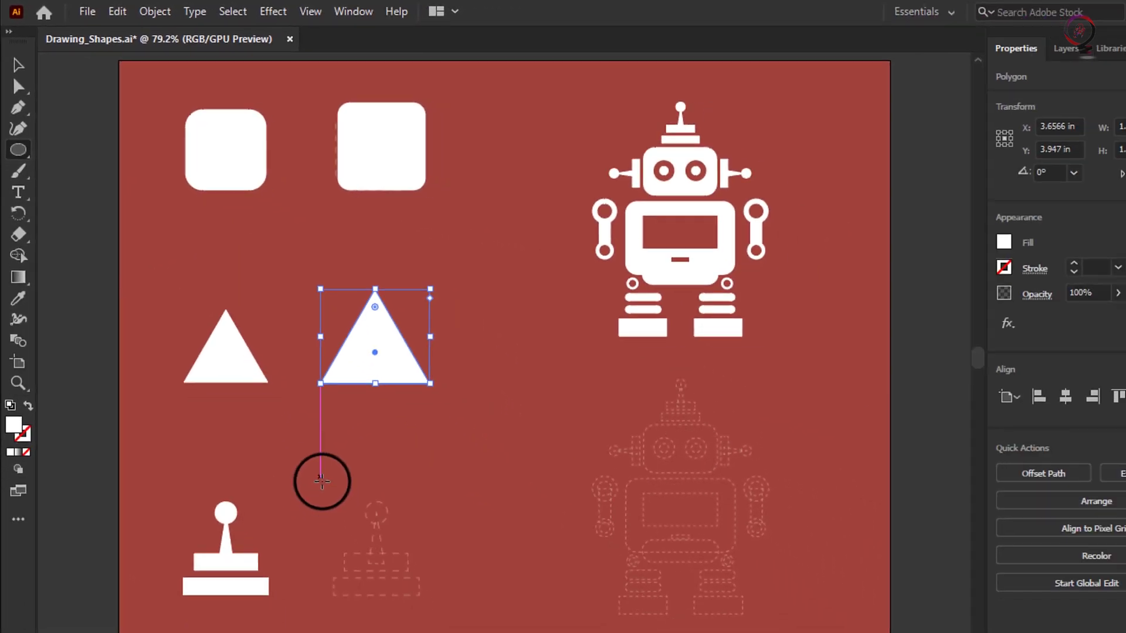
{"action": "left_click_drag", "start_coordinate": [337, 448], "coordinate": [366, 477]}
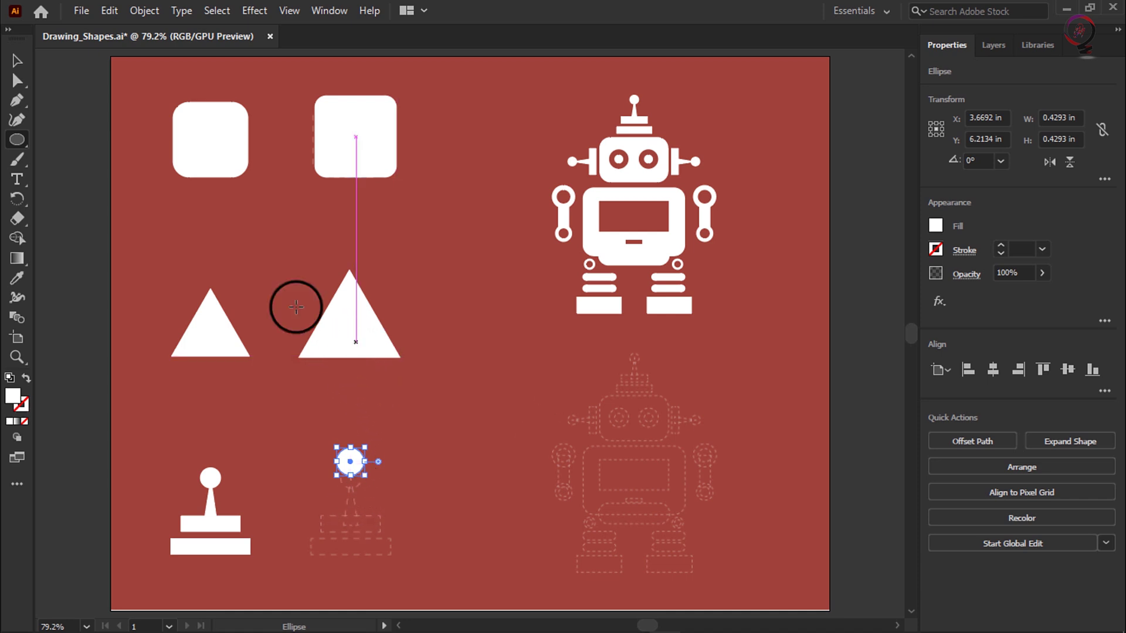
Duplicate the newly drawn large triangle by copying and pasting it
{"action": "left_click", "coordinate": [17, 61]}
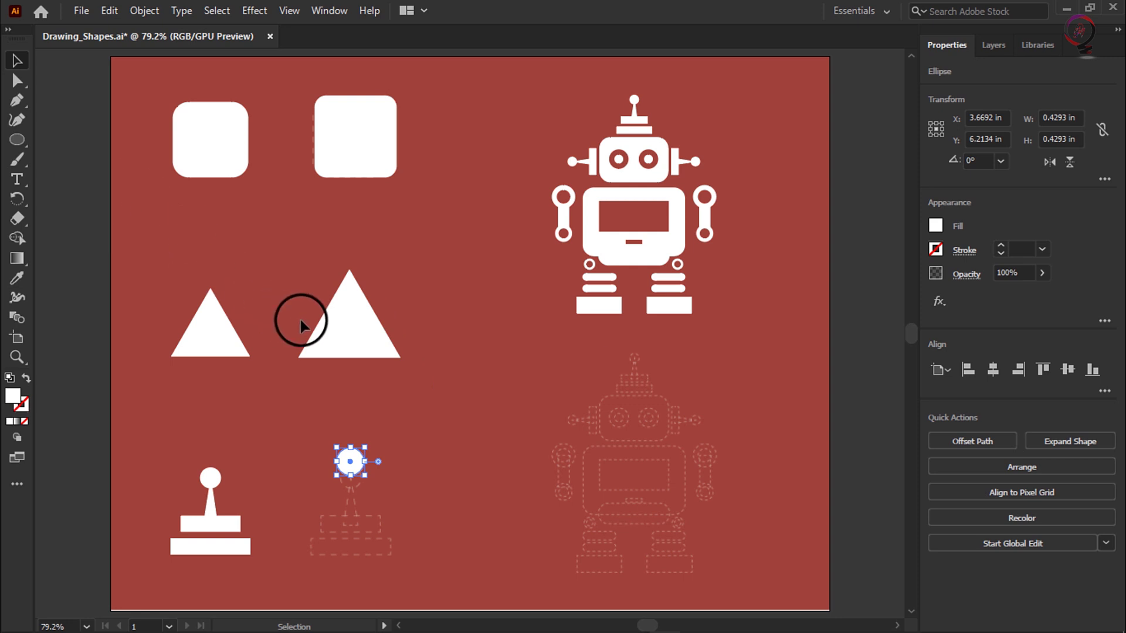
{"action": "left_click", "coordinate": [360, 326]}
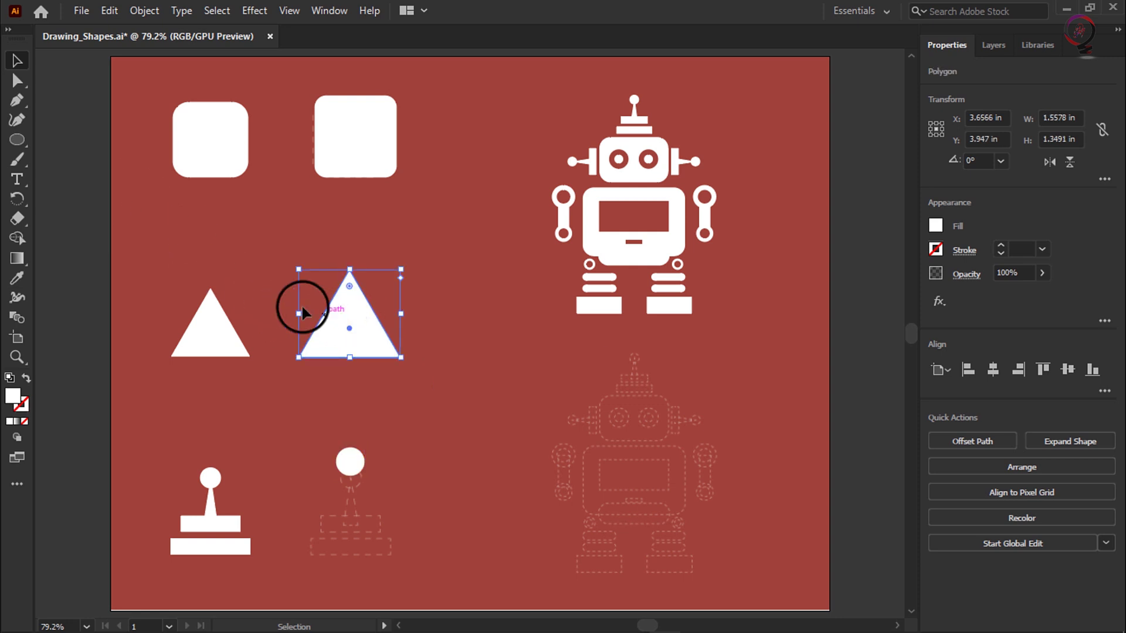
{"action": "left_click", "coordinate": [110, 12]}
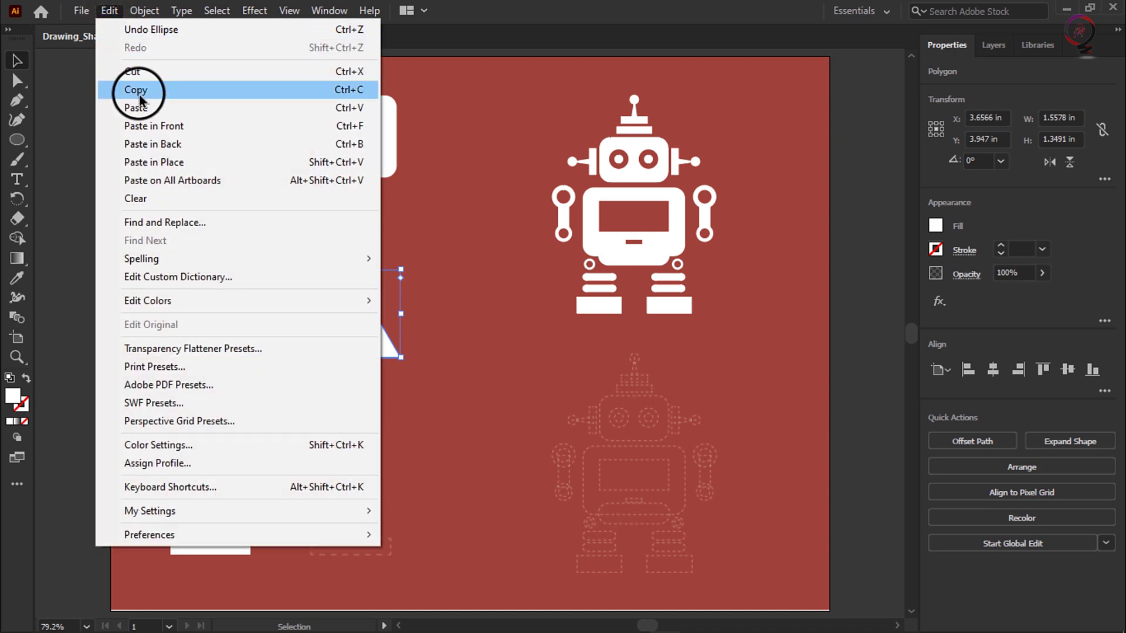
{"action": "left_click", "coordinate": [129, 88]}
{"action": "left_click", "coordinate": [110, 14]}
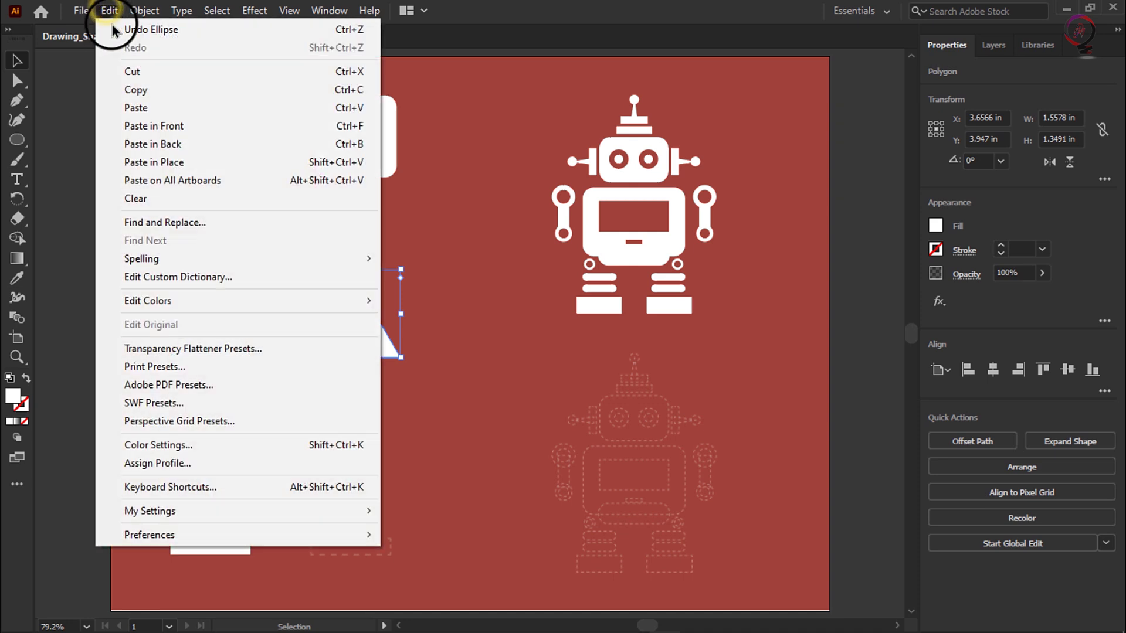
{"action": "left_click", "coordinate": [141, 107]}
Shrink the pasted triangle to about 0.58 in wide and 0.79 in high and place it under the circle as the joystick's stem
{"action": "left_click_drag", "start_coordinate": [487, 338], "coordinate": [412, 486]}
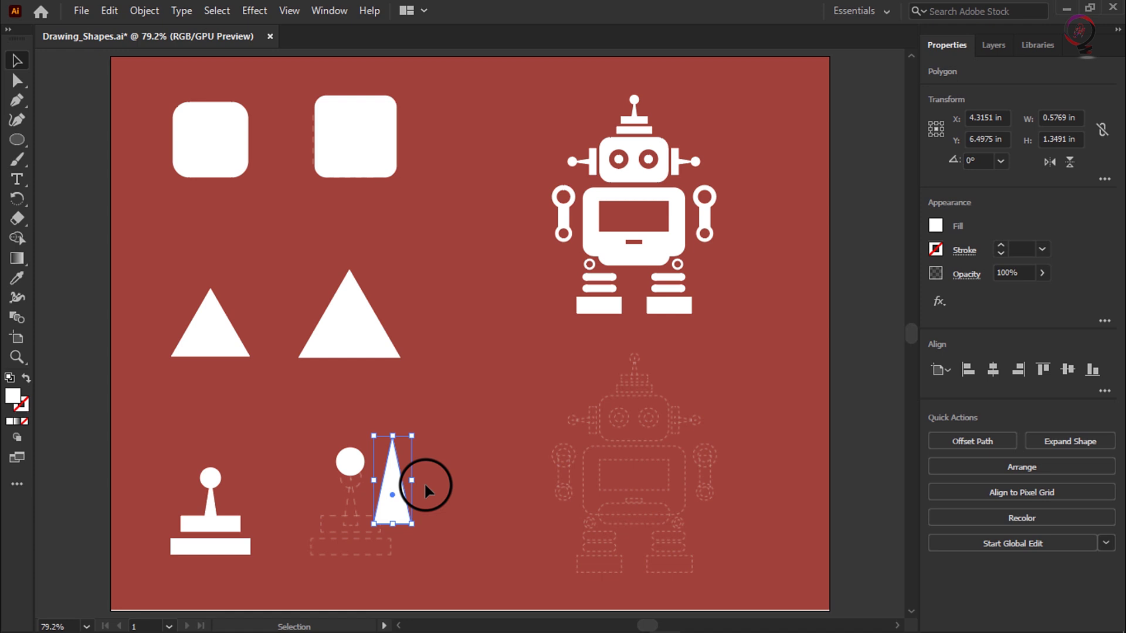
{"action": "left_click_drag", "start_coordinate": [395, 437], "coordinate": [349, 488]}
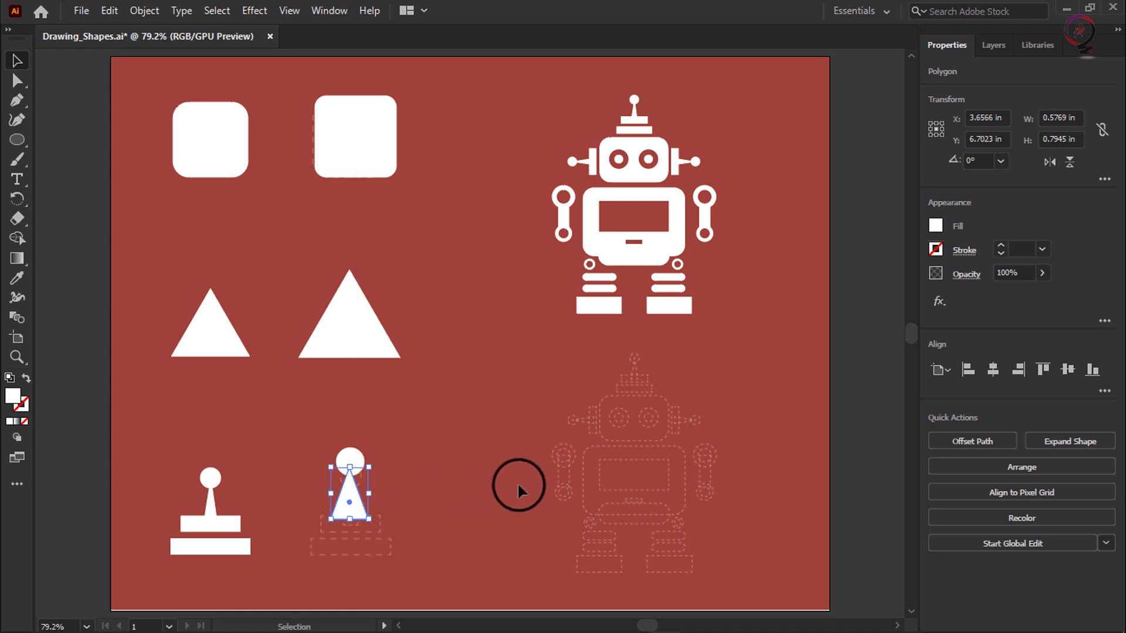